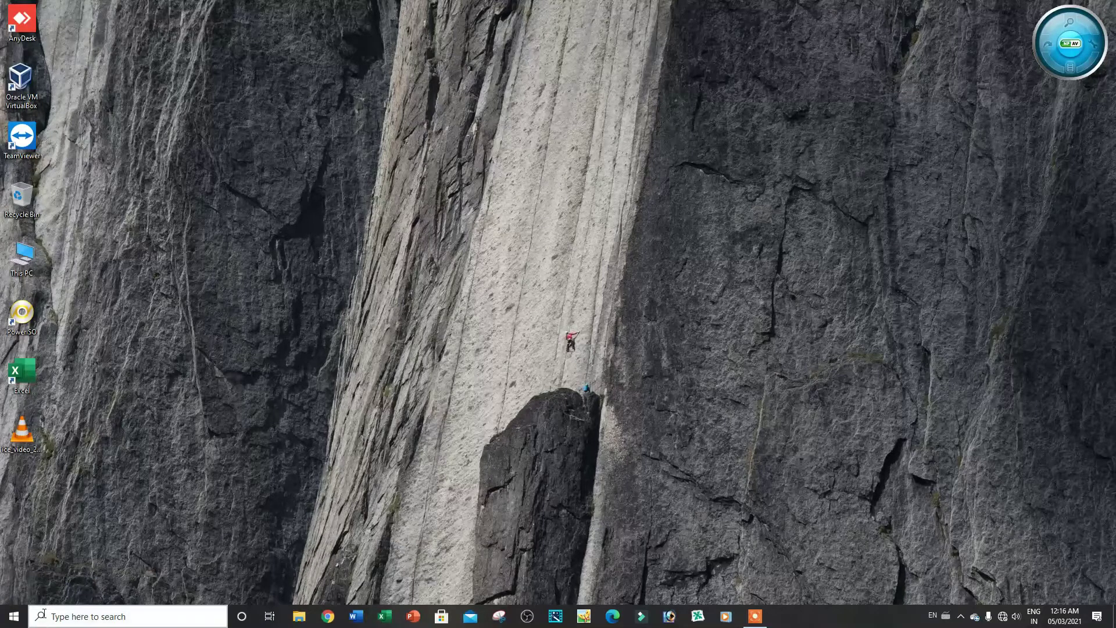
# Browse the Start menu's app list and the Office tile folder to locate Excel
pyautogui.click(14, 616)
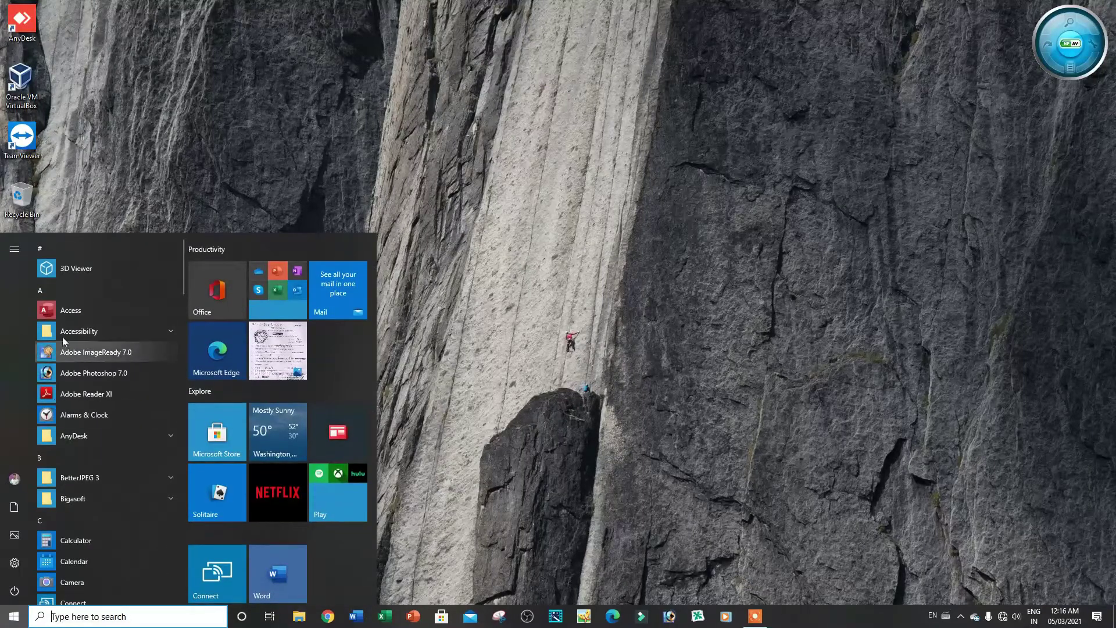
pyautogui.scroll(-3, 89, 349)
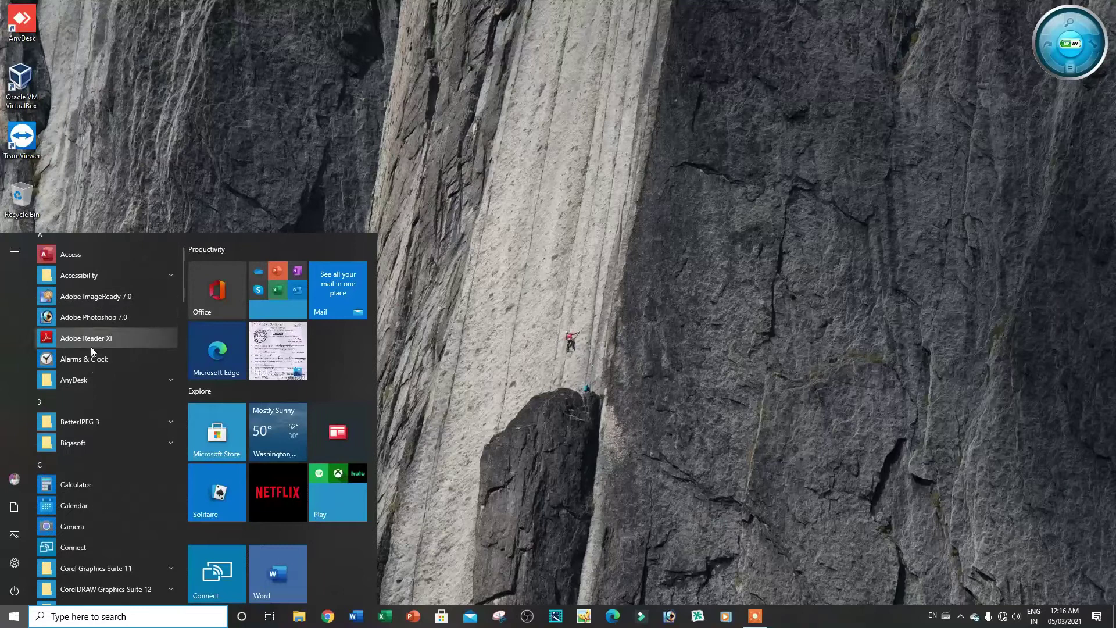
pyautogui.scroll(-6, 93, 345)
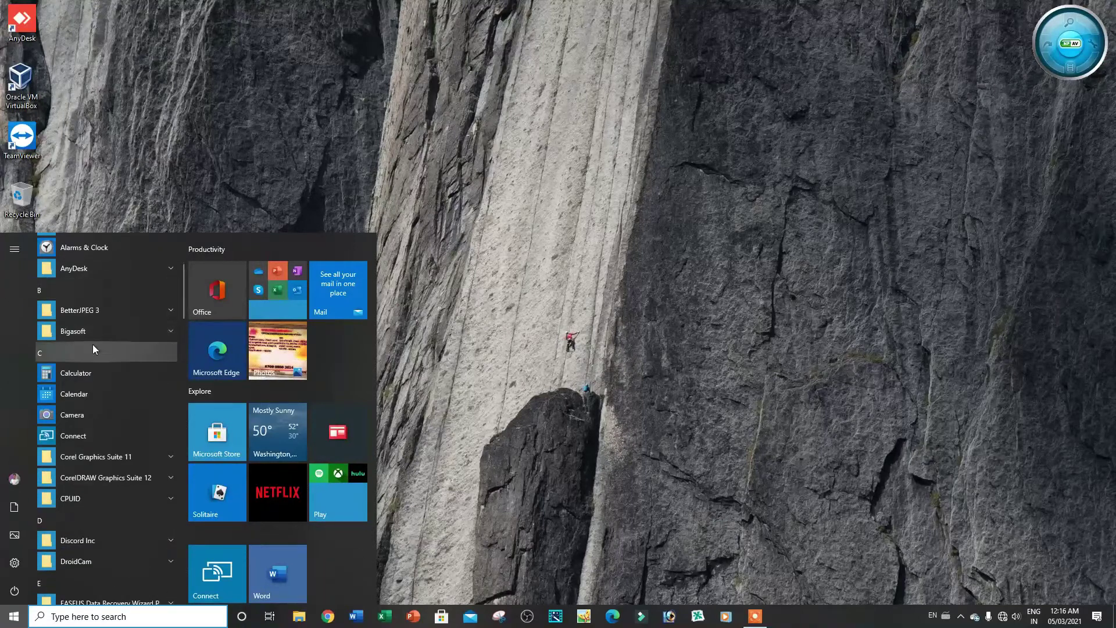
pyautogui.scroll(-2, 80, 500)
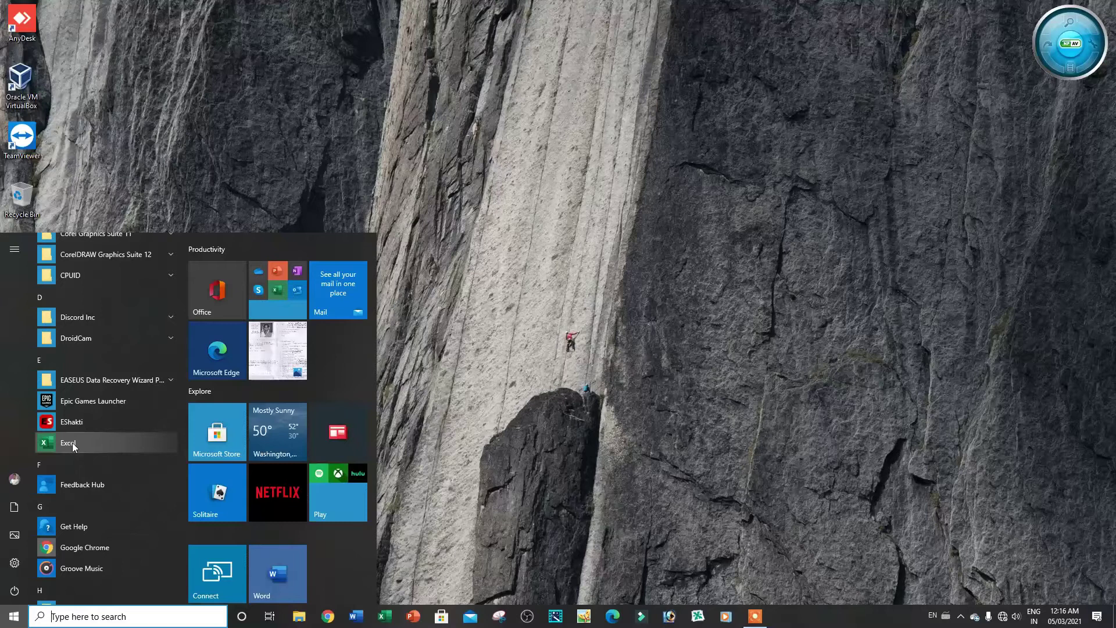
pyautogui.click(283, 292)
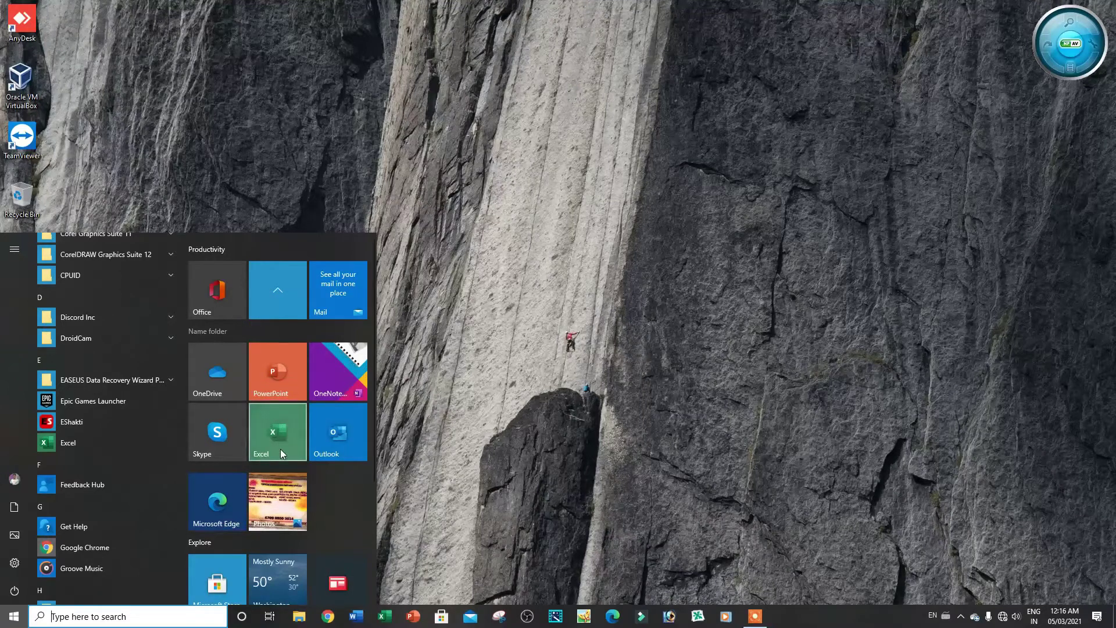
pyautogui.click(510, 405)
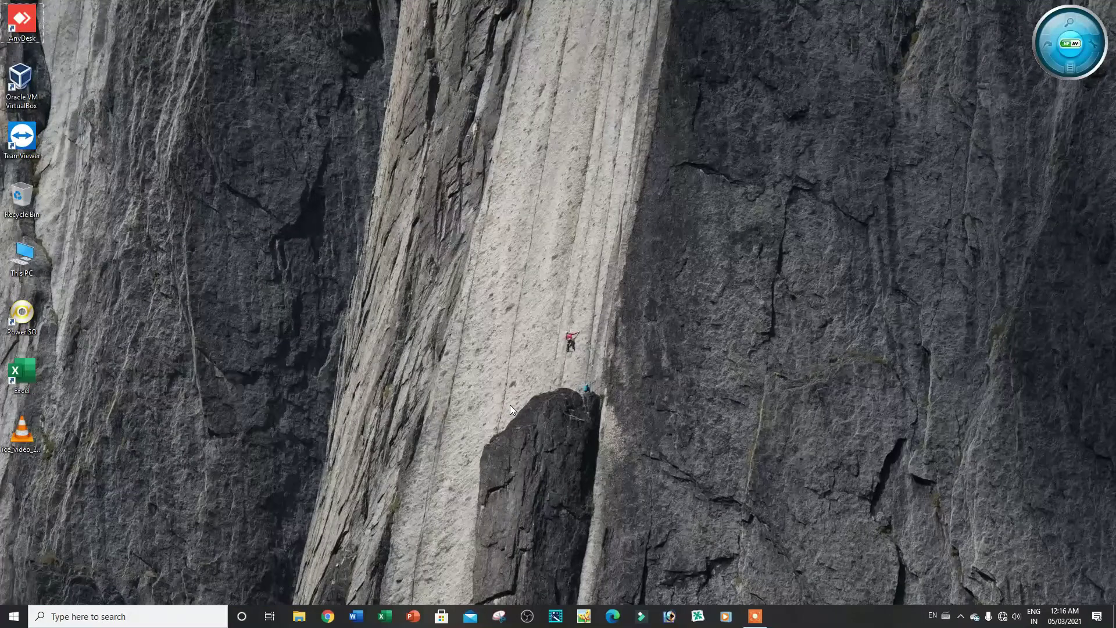
# Search Windows for "excel" to locate the app, and dismiss the search without opening it
pyautogui.click(95, 618)
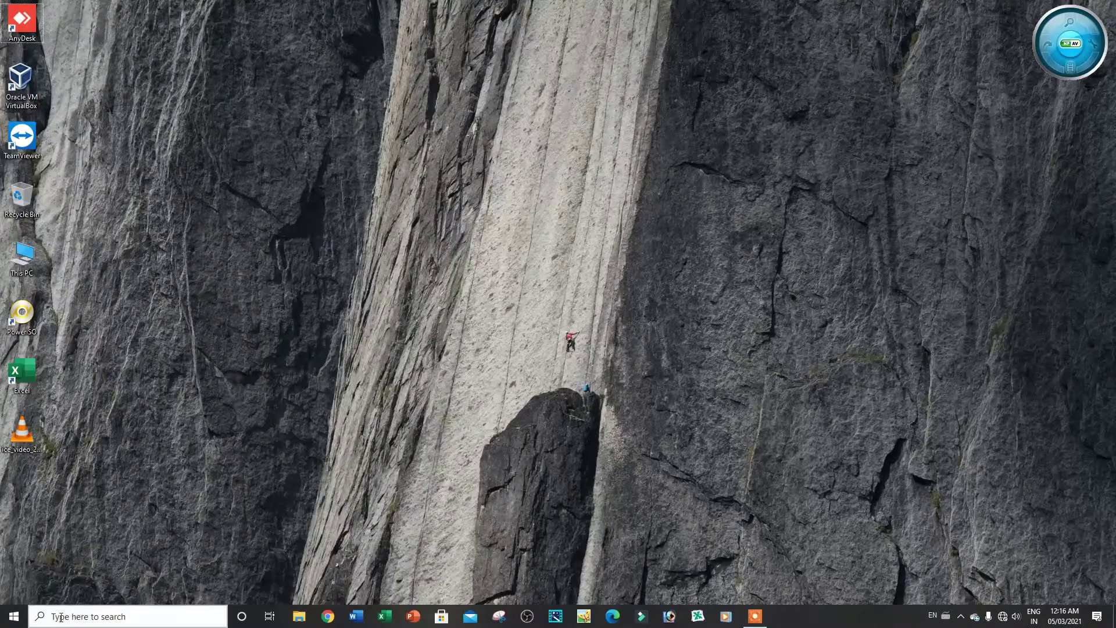
pyautogui.click(94, 615)
pyautogui.write('excel')
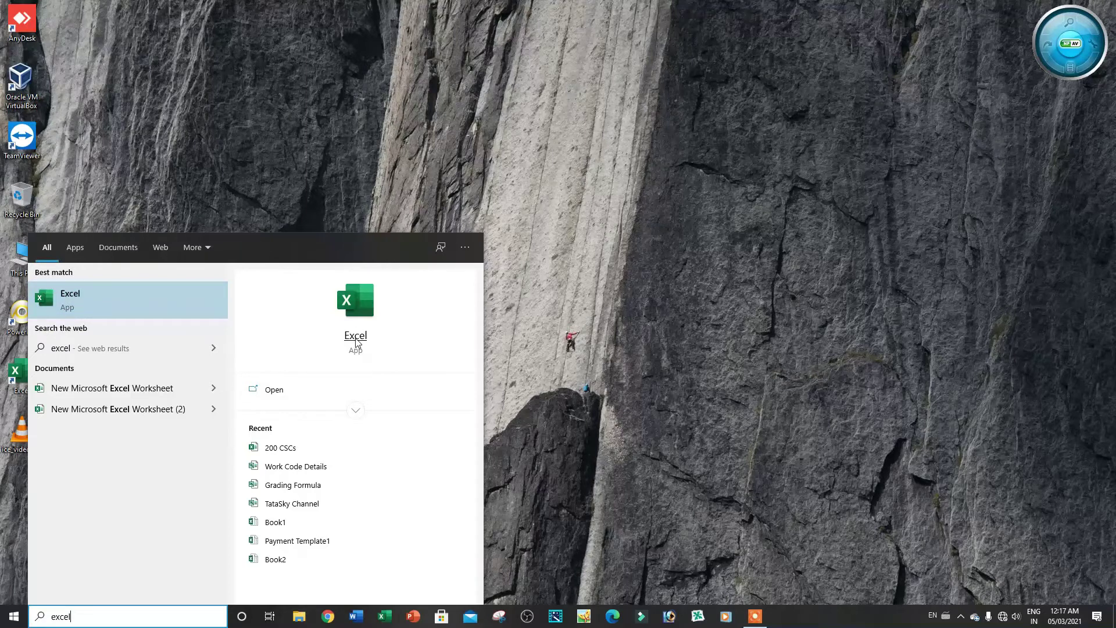
pyautogui.click(633, 352)
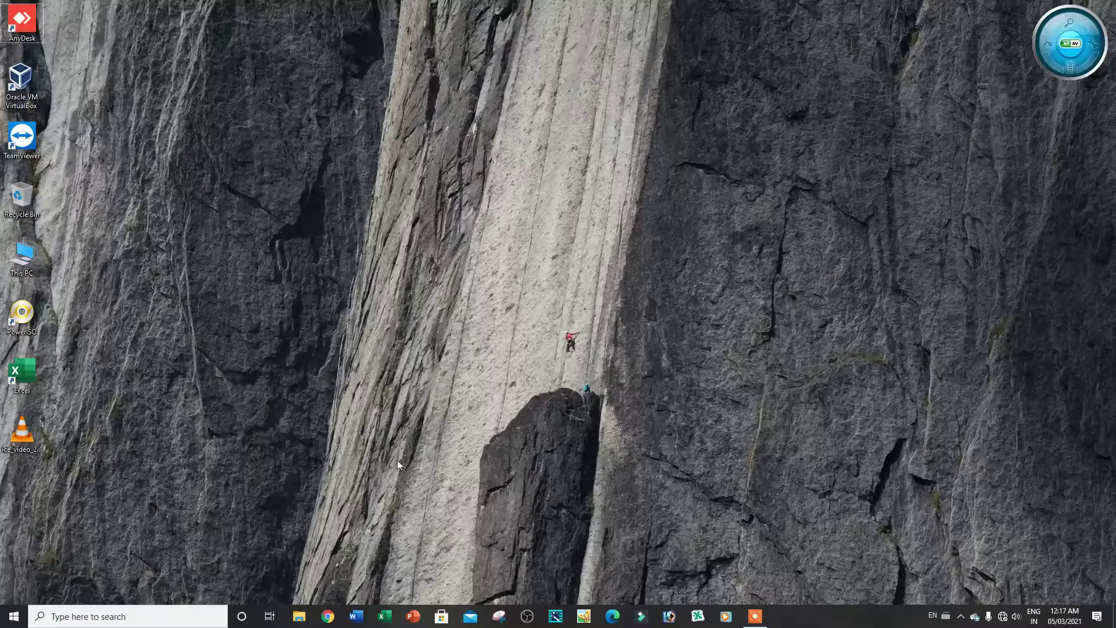
# Launch Excel and try minimizing, restoring and maximizing its window
pyautogui.click(384, 621)
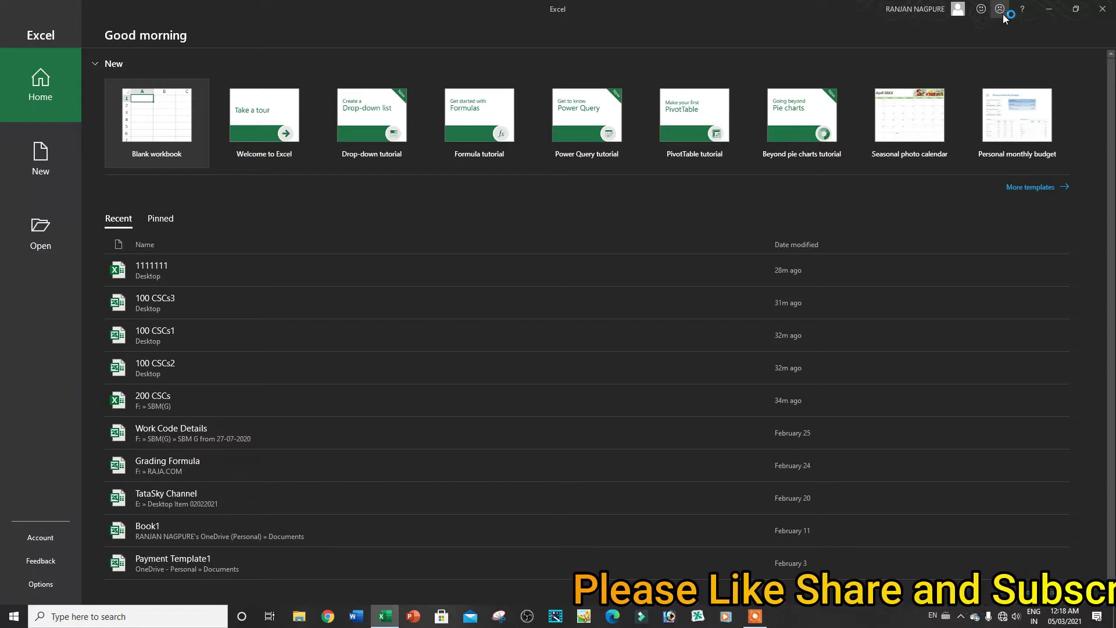
pyautogui.click(1049, 11)
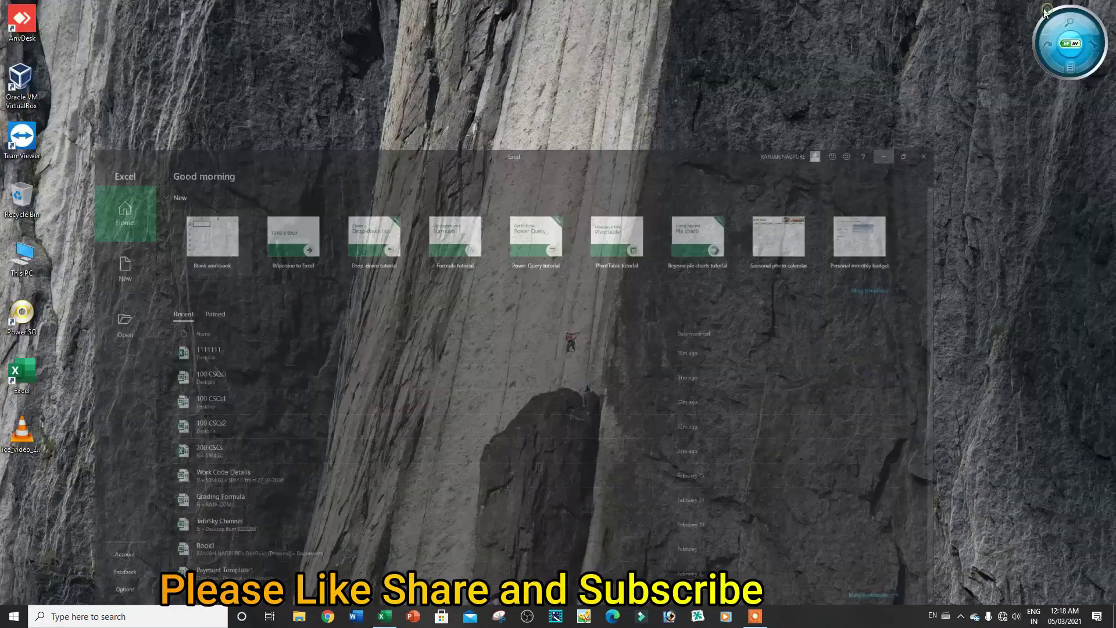
pyautogui.click(384, 617)
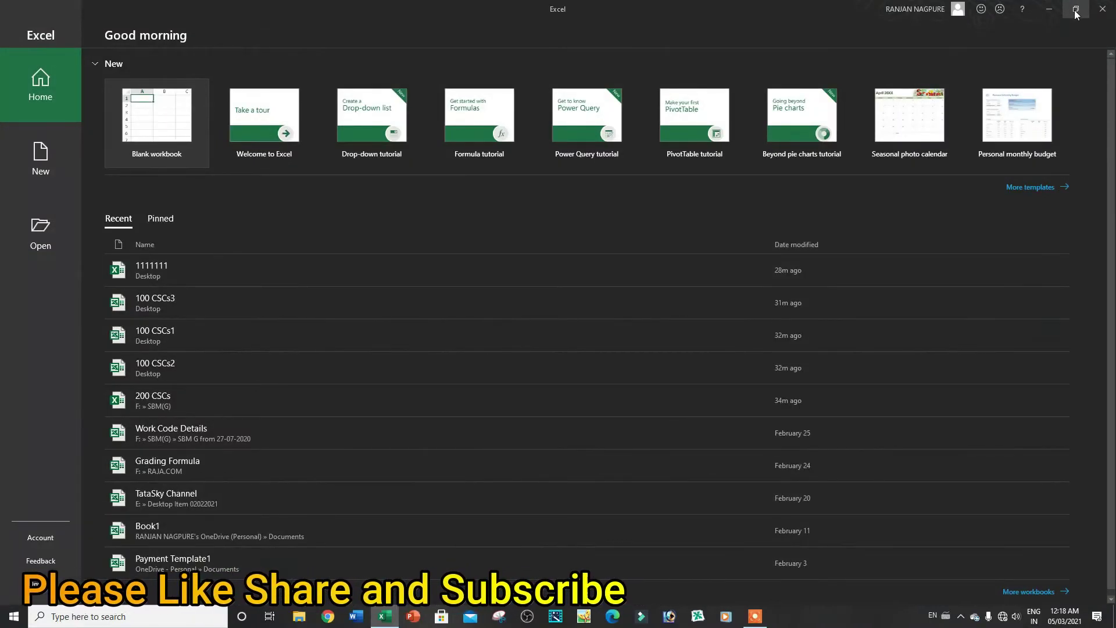
pyautogui.click(1076, 12)
pyautogui.click(717, 23)
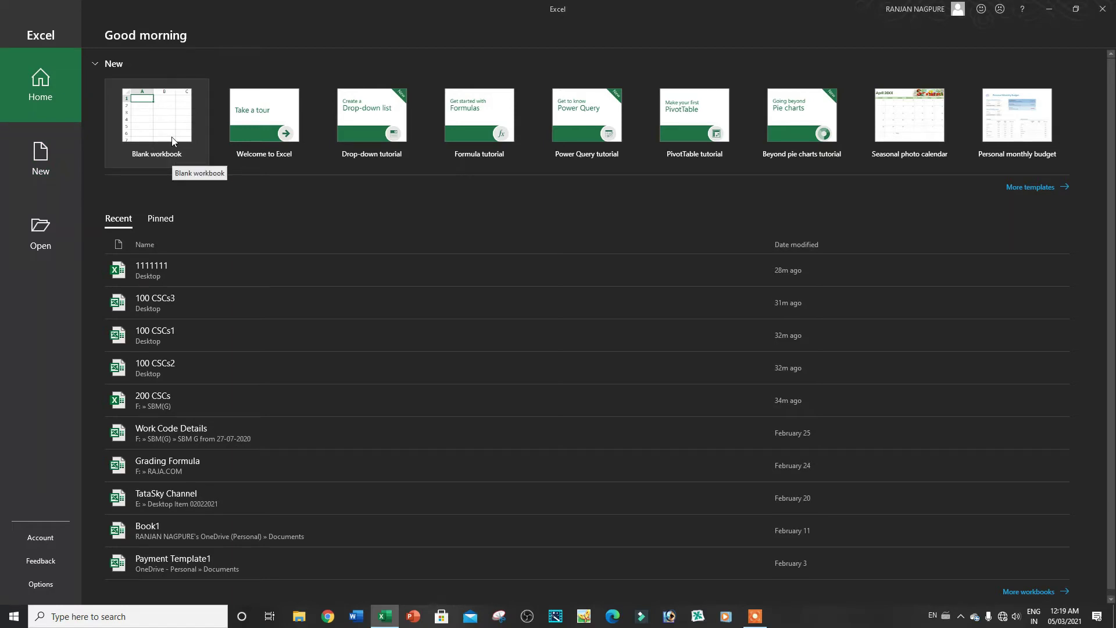
# Create a blank workbook from the page of new workbook templates
pyautogui.click(43, 164)
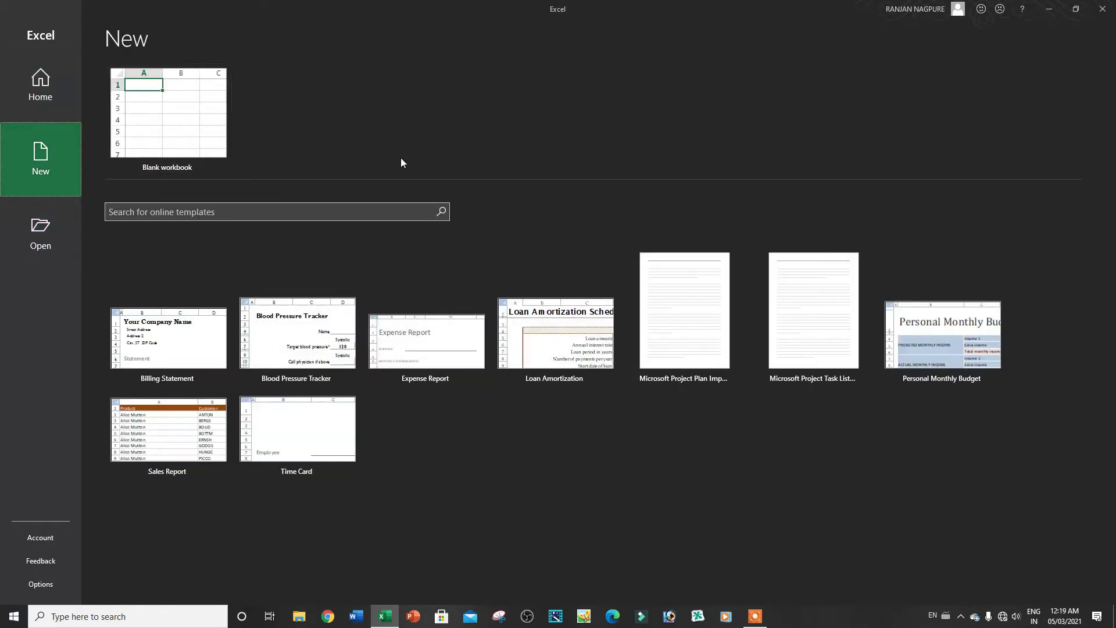
pyautogui.click(157, 108)
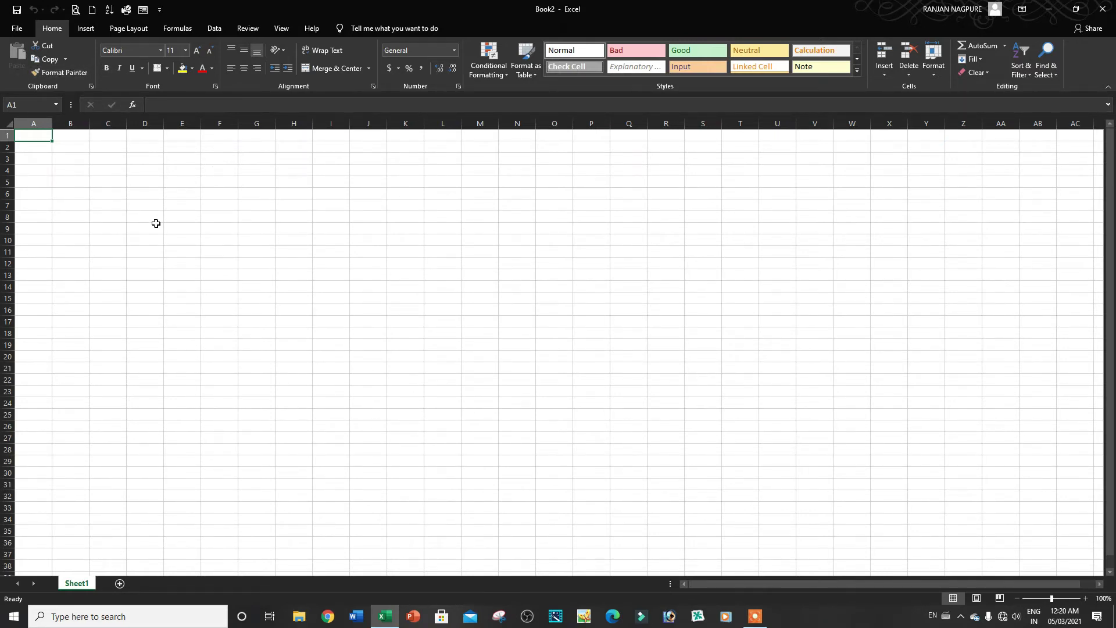
pyautogui.click(185, 197)
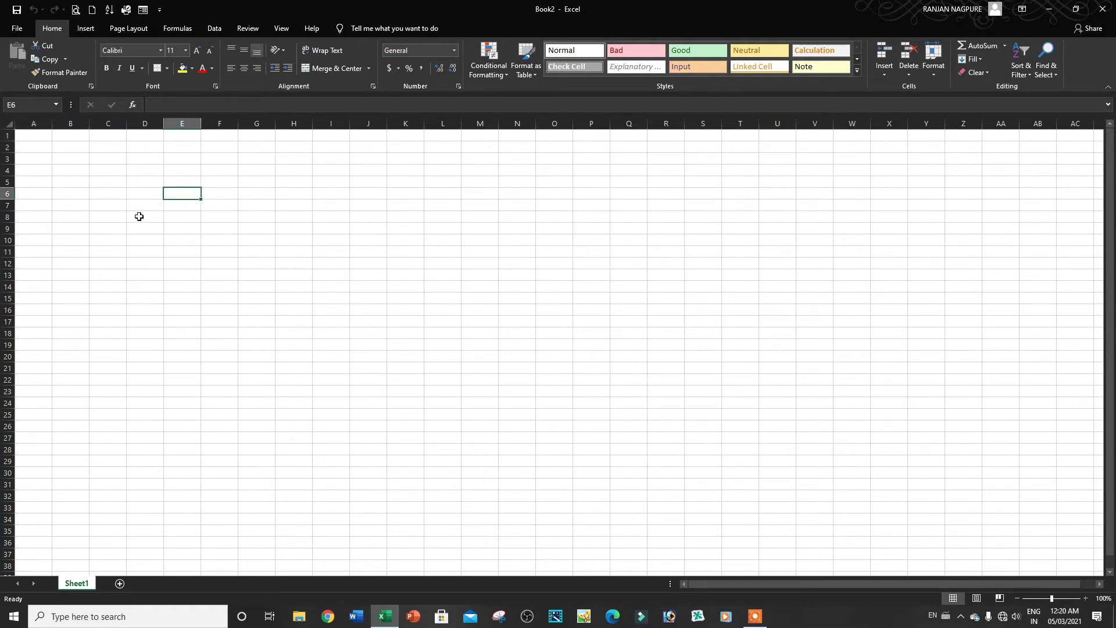
pyautogui.click(151, 289)
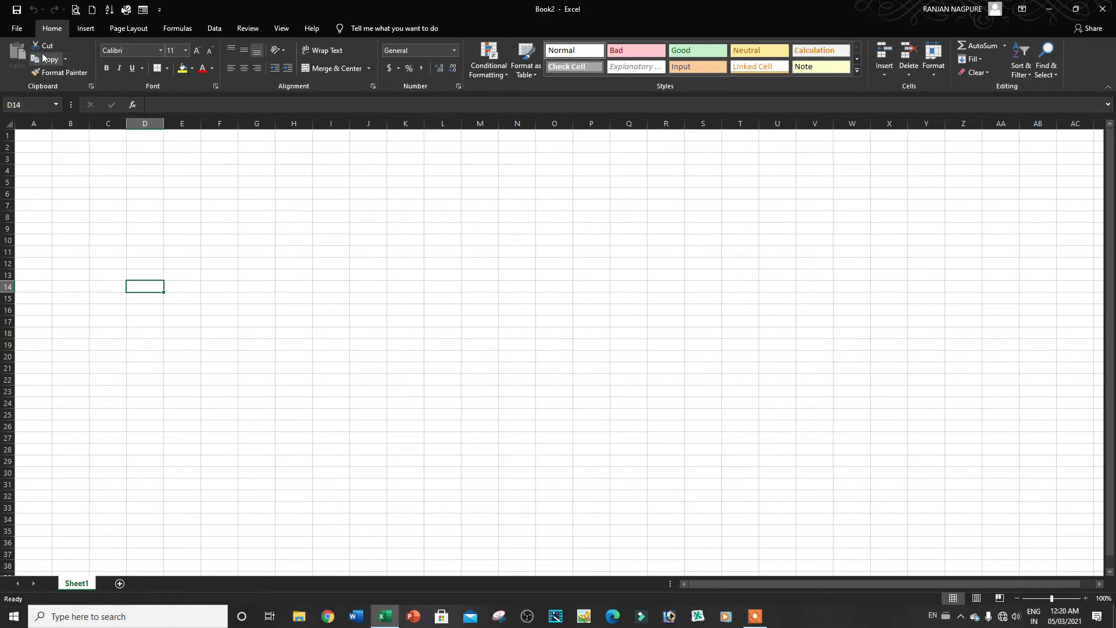
pyautogui.click(157, 219)
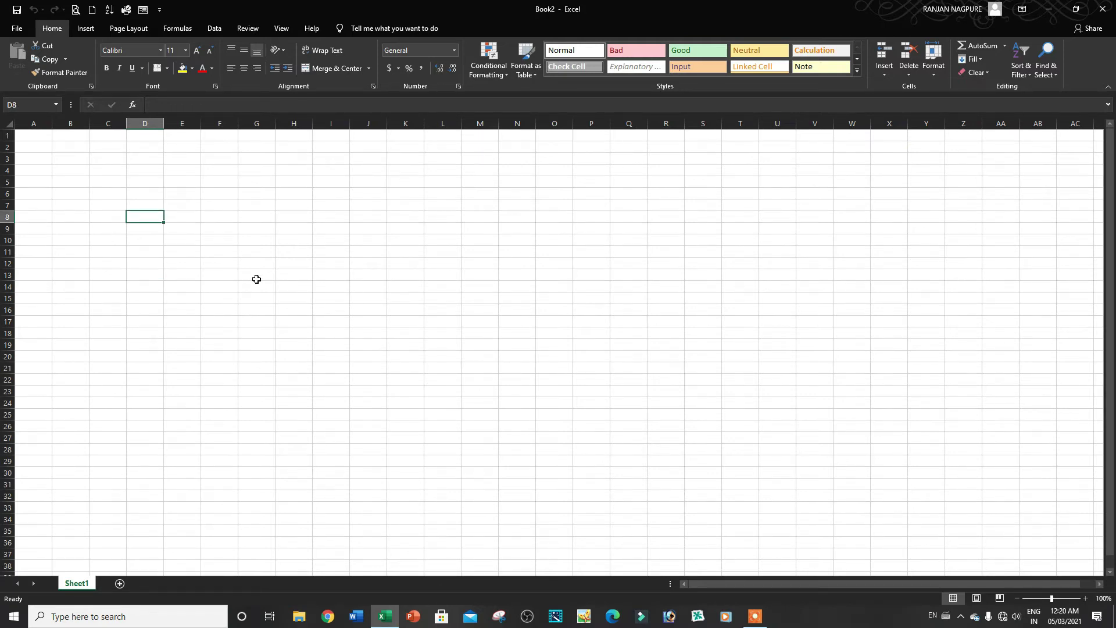
pyautogui.click(236, 286)
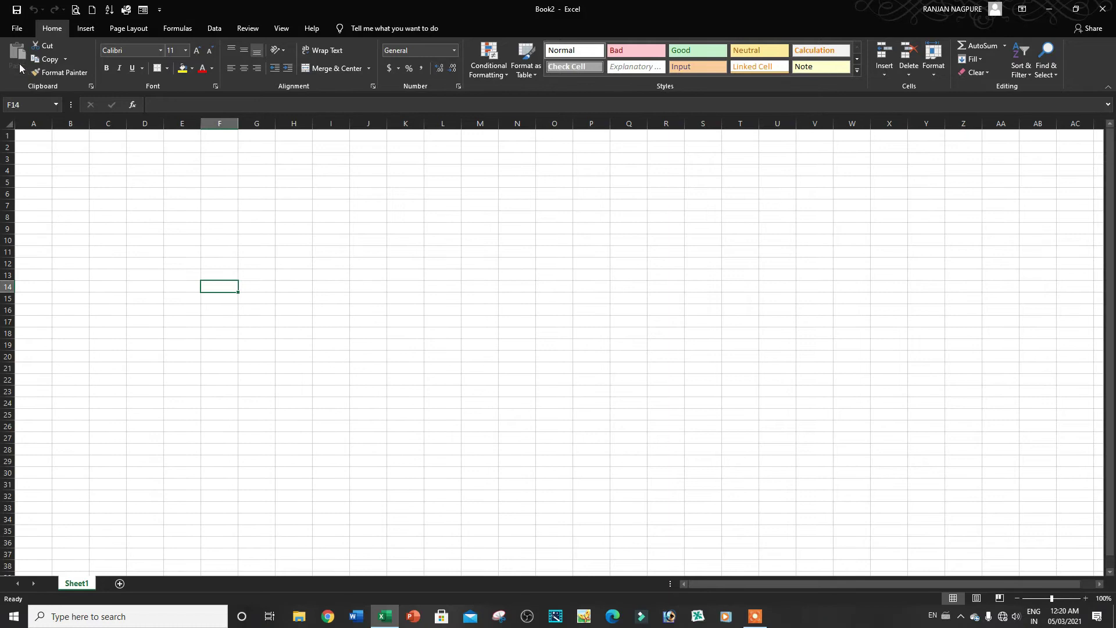
pyautogui.click(159, 215)
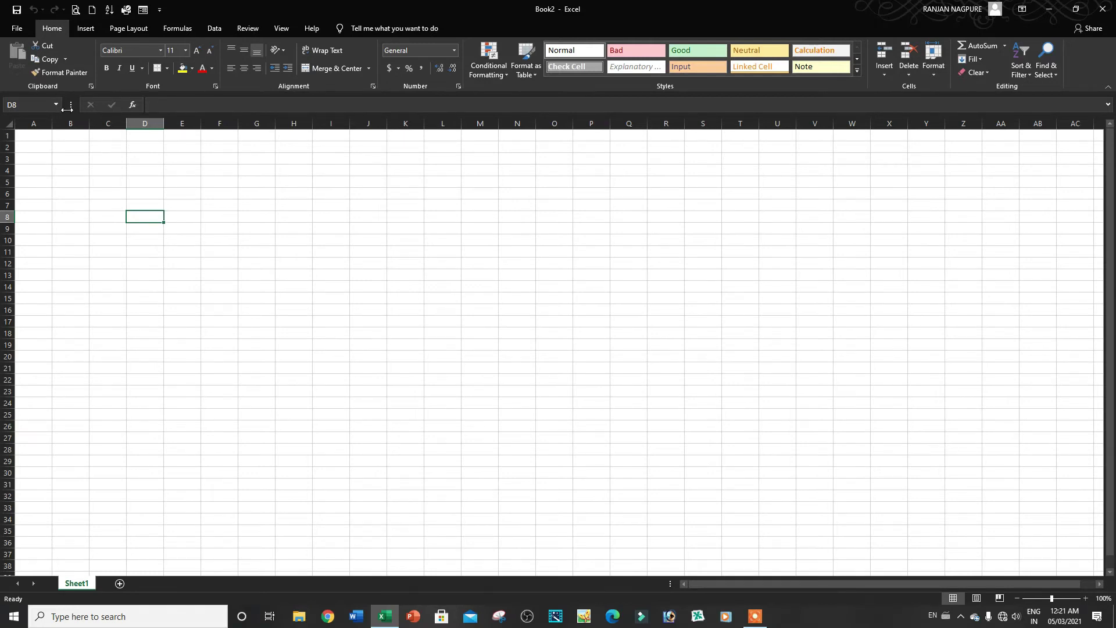
# Create another blank workbook from within the open one
pyautogui.click(19, 31)
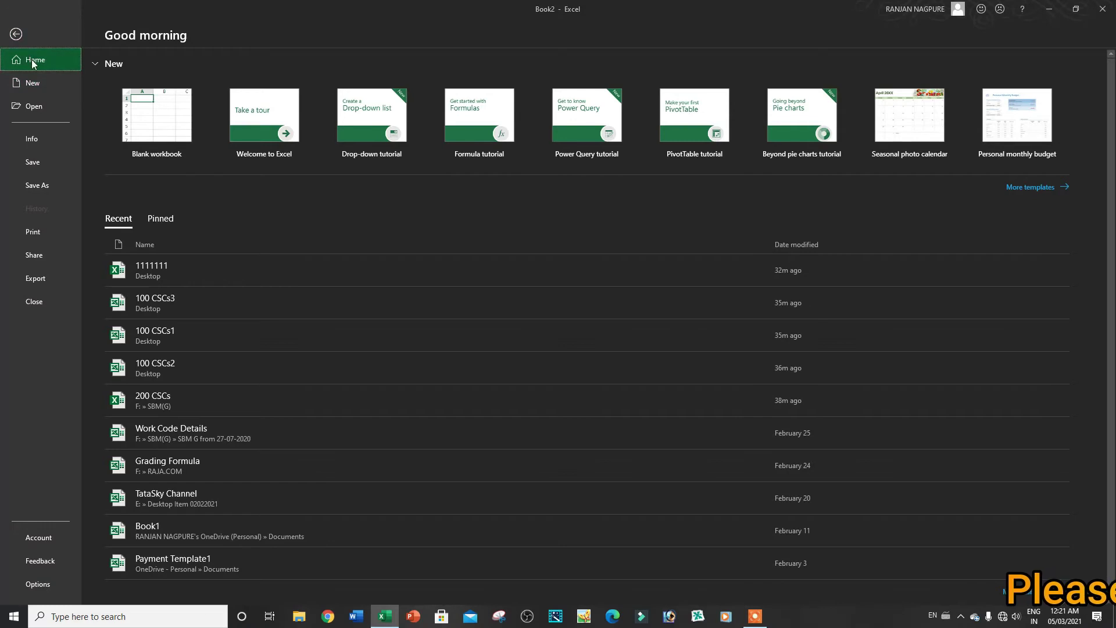
pyautogui.click(15, 34)
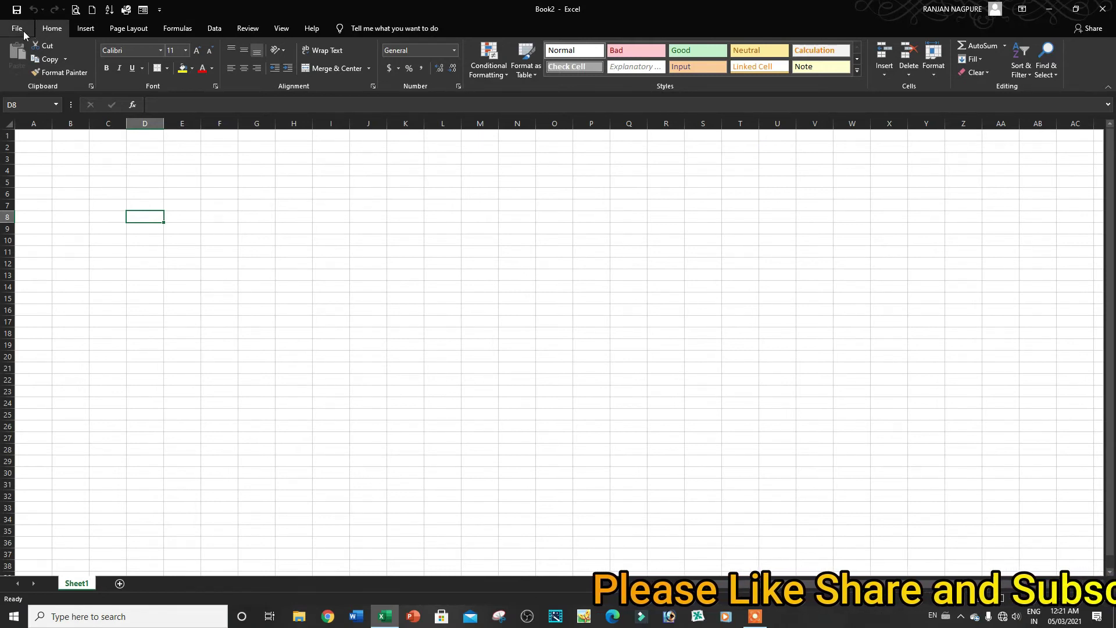
pyautogui.click(18, 29)
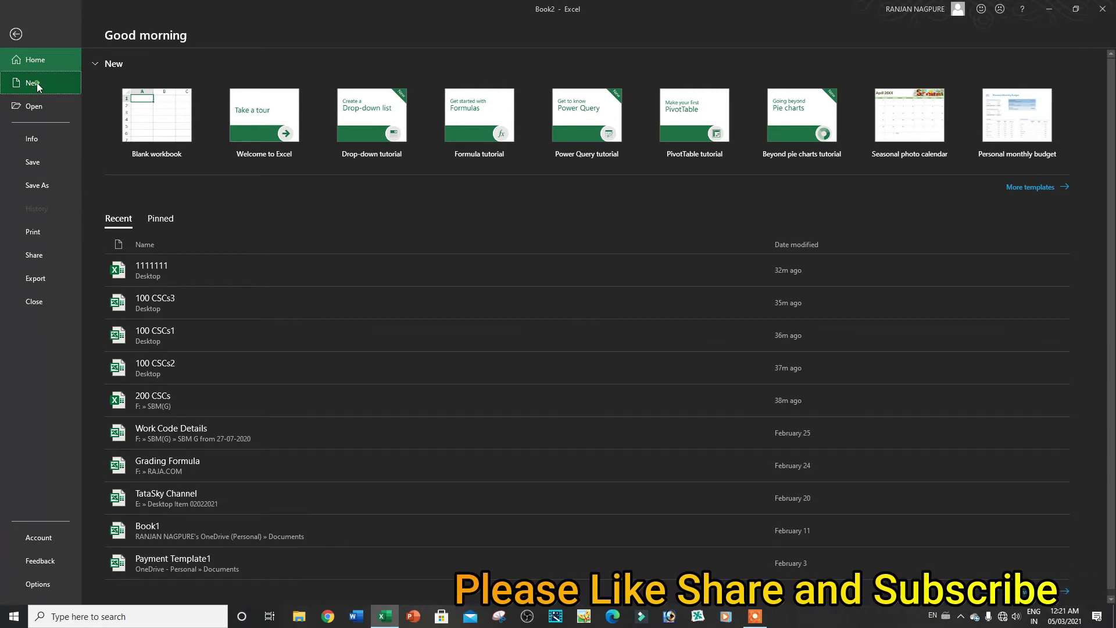
pyautogui.click(36, 83)
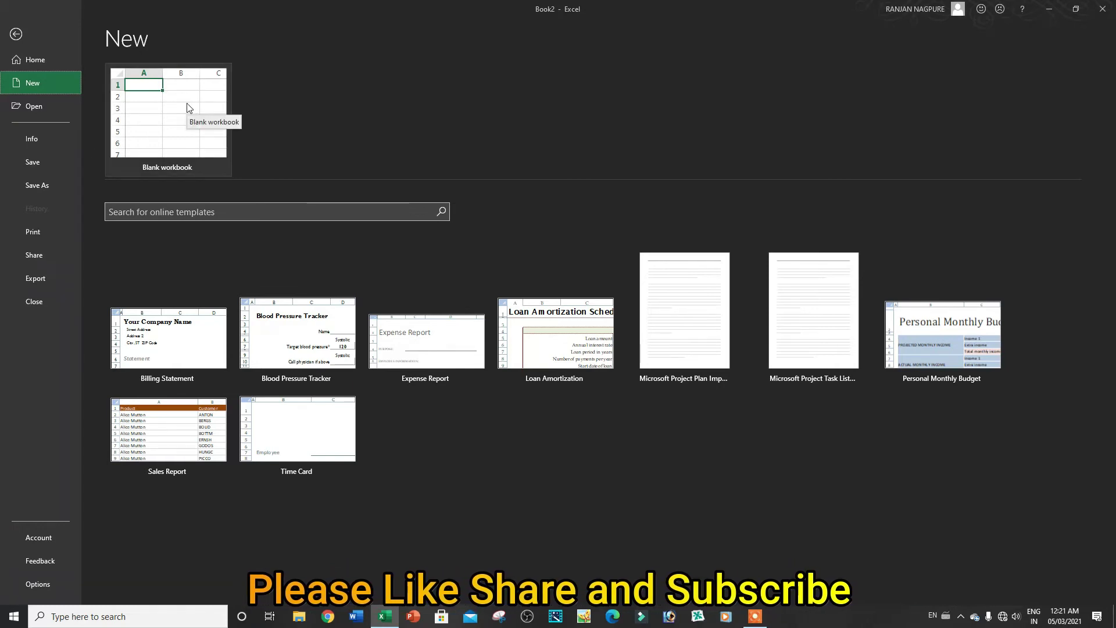
pyautogui.click(149, 105)
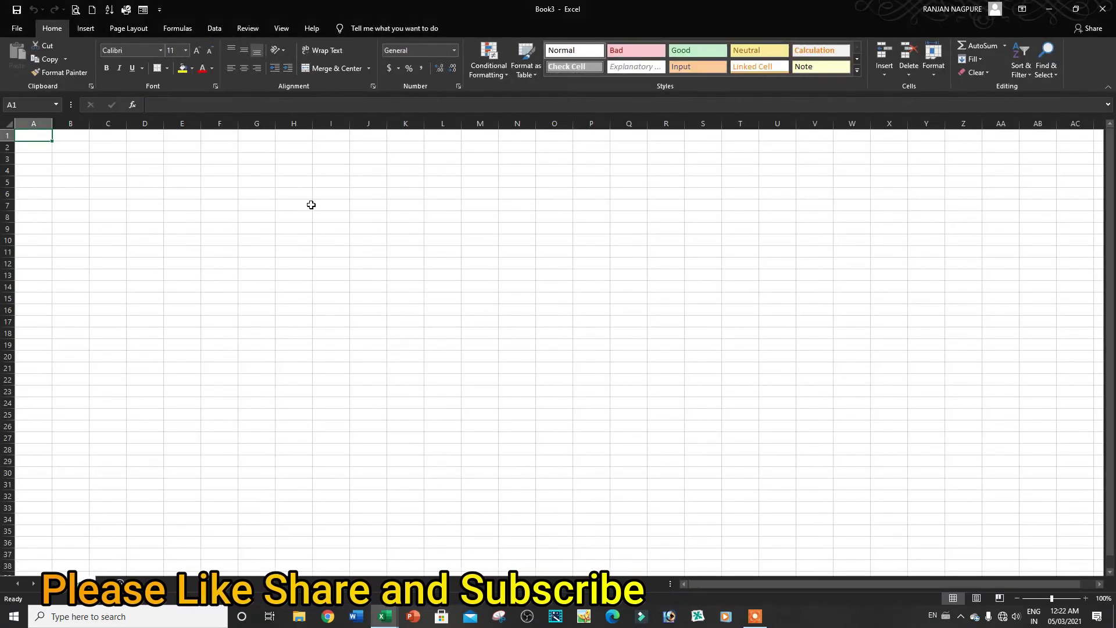
pyautogui.click(168, 203)
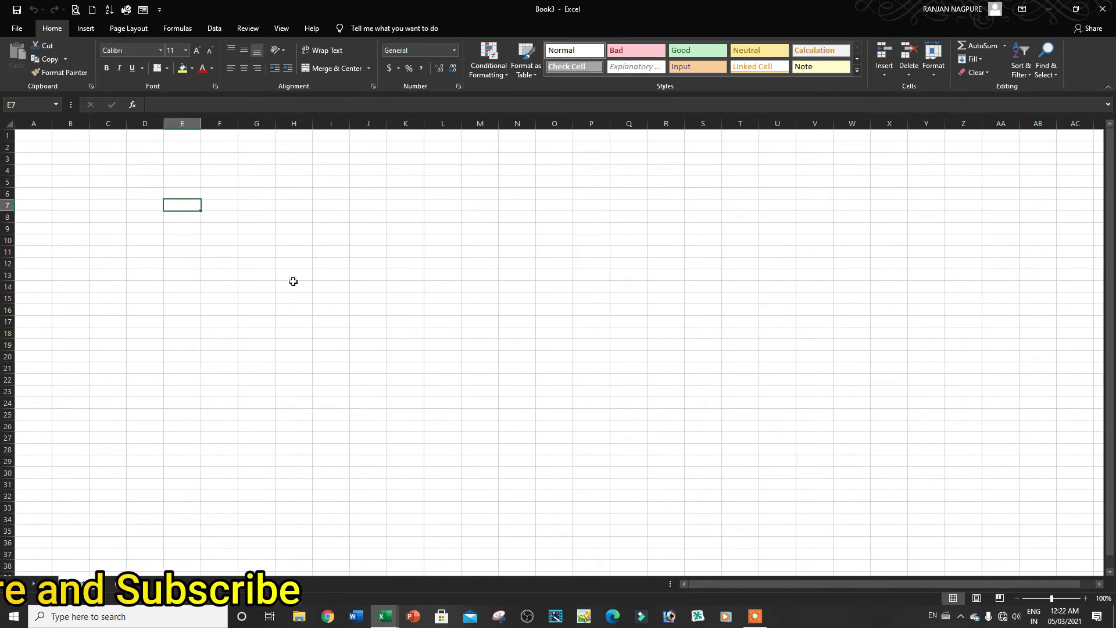
pyautogui.click(270, 273)
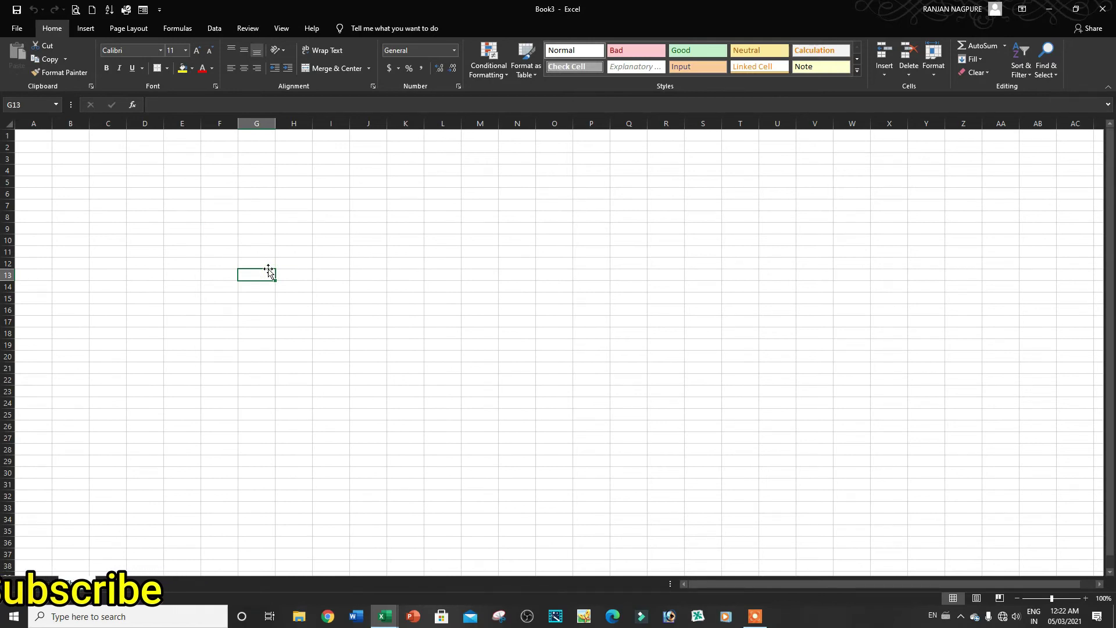
pyautogui.click(37, 135)
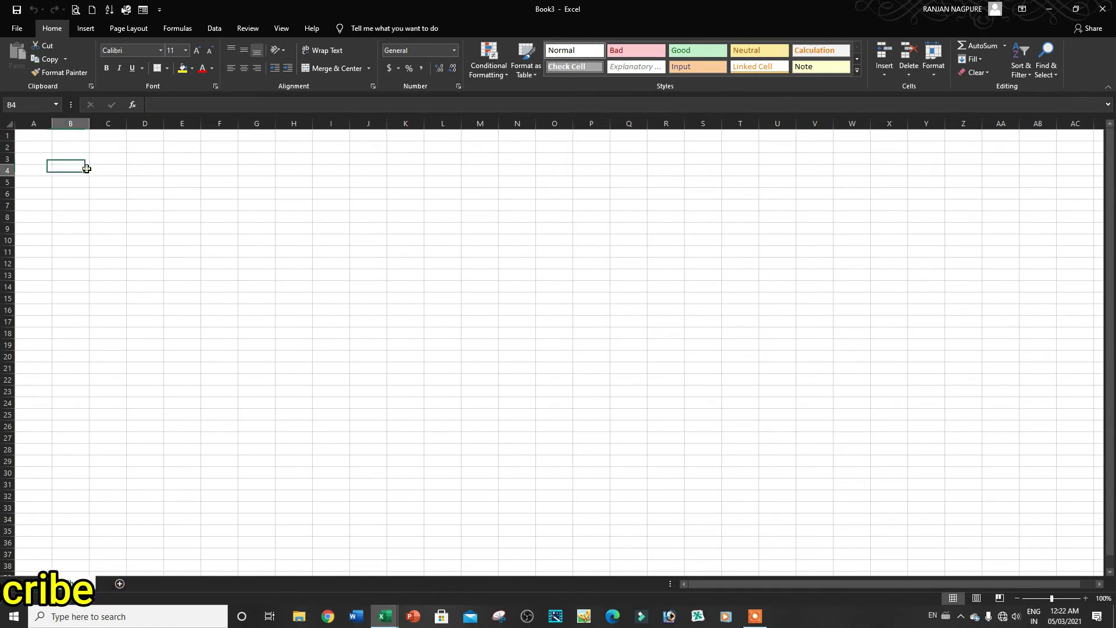
pyautogui.click(78, 193)
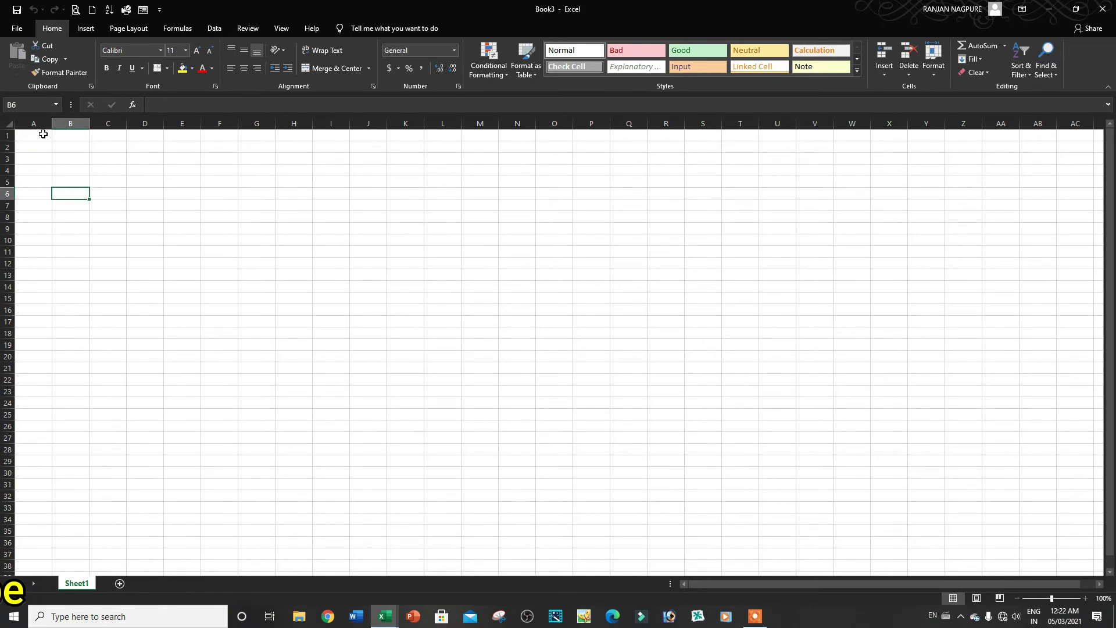
pyautogui.hotkey('ctrl', 'Home')
pyautogui.hotkey('ctrl', 'End')
pyautogui.hotkey('ctrl', 'Home')
pyautogui.hotkey('ctrl', 'End')
pyautogui.hotkey('ctrl', 'Home')
pyautogui.hotkey('ctrl', 'End')
pyautogui.hotkey('ctrl', 'Home')
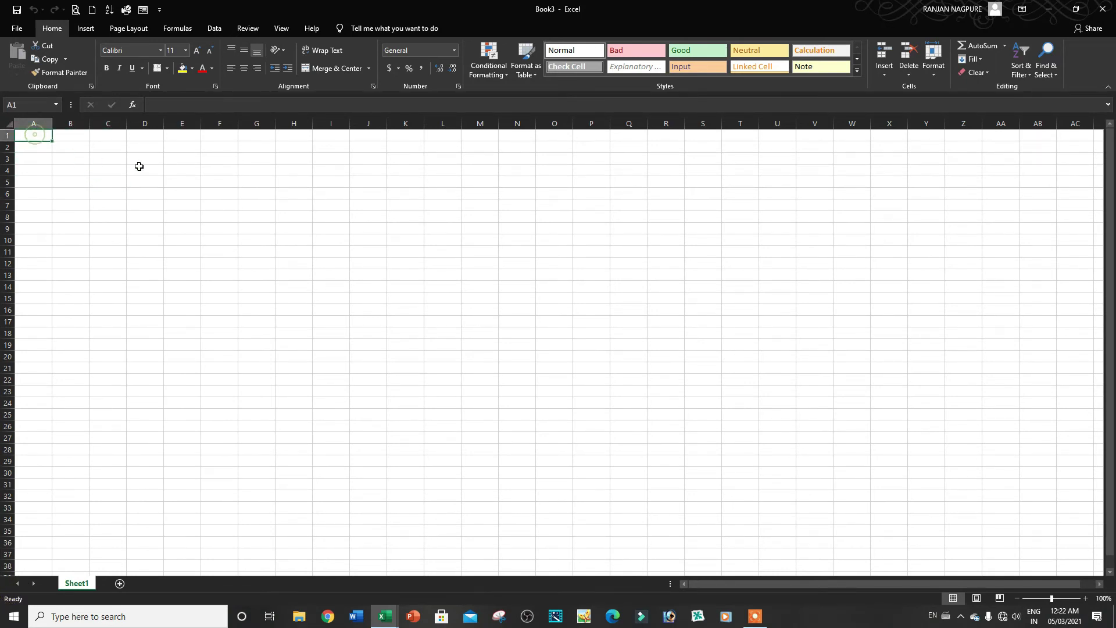
pyautogui.hotkey('ctrl', 'End')
# Enter the text ABC in cell A1 of the new workbook
pyautogui.hotkey('ctrl', 'Home')
pyautogui.write('ABX')
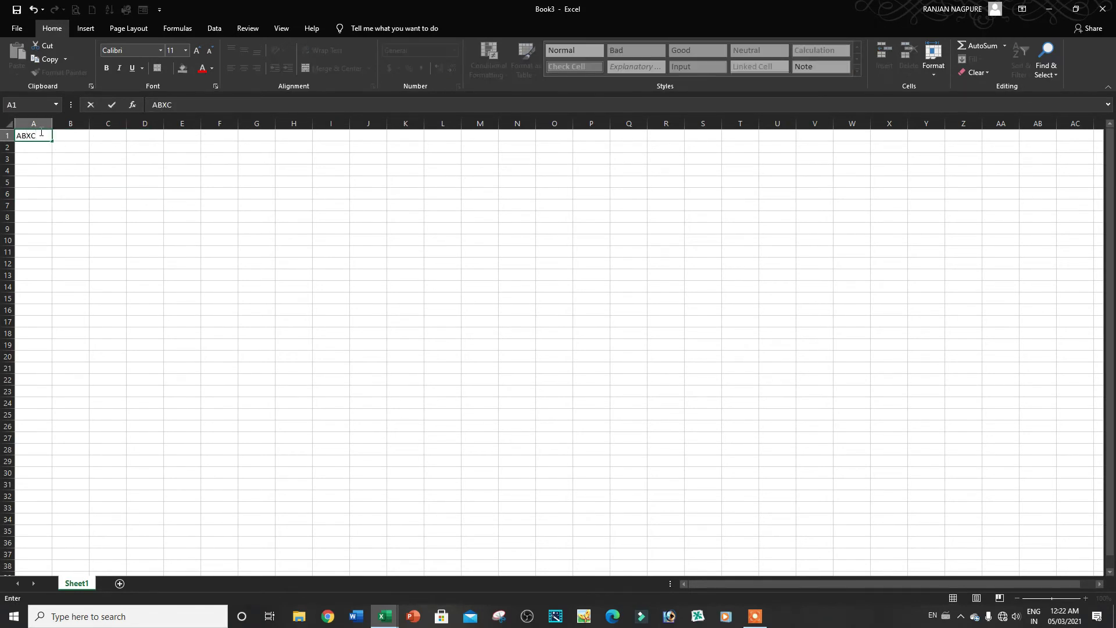
pyautogui.press('BackSpace')
pyautogui.write('C')
pyautogui.press('Return')
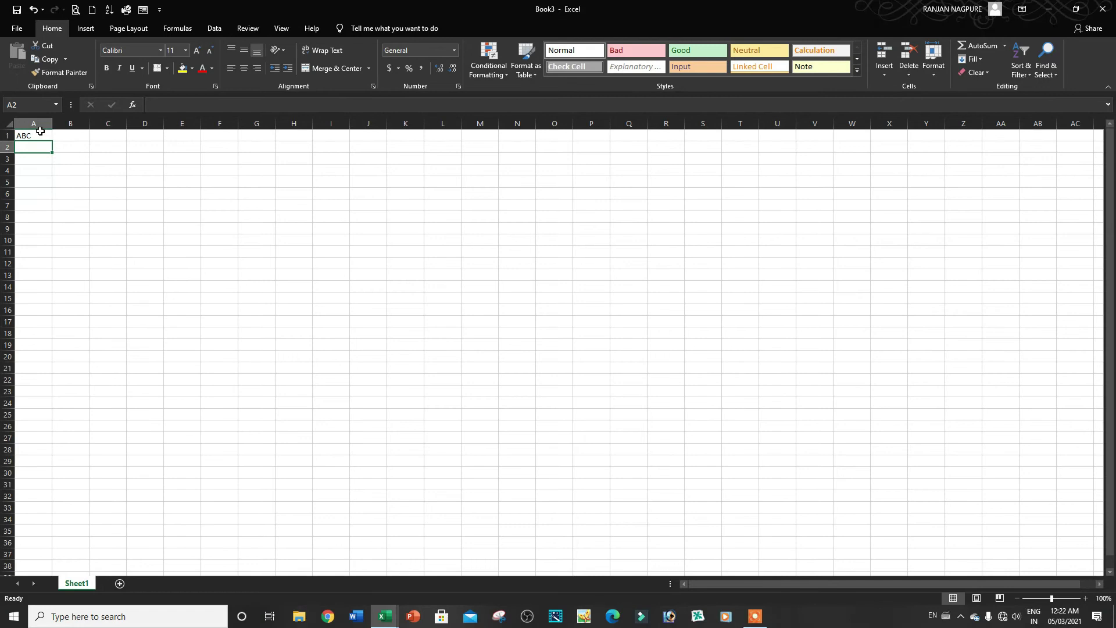
# Select the range A1:AC38 and fill ABC down from cell A1 using an AutoFill series in columns
pyautogui.click(39, 135)
pyautogui.hotkey('ctrl', 'a')
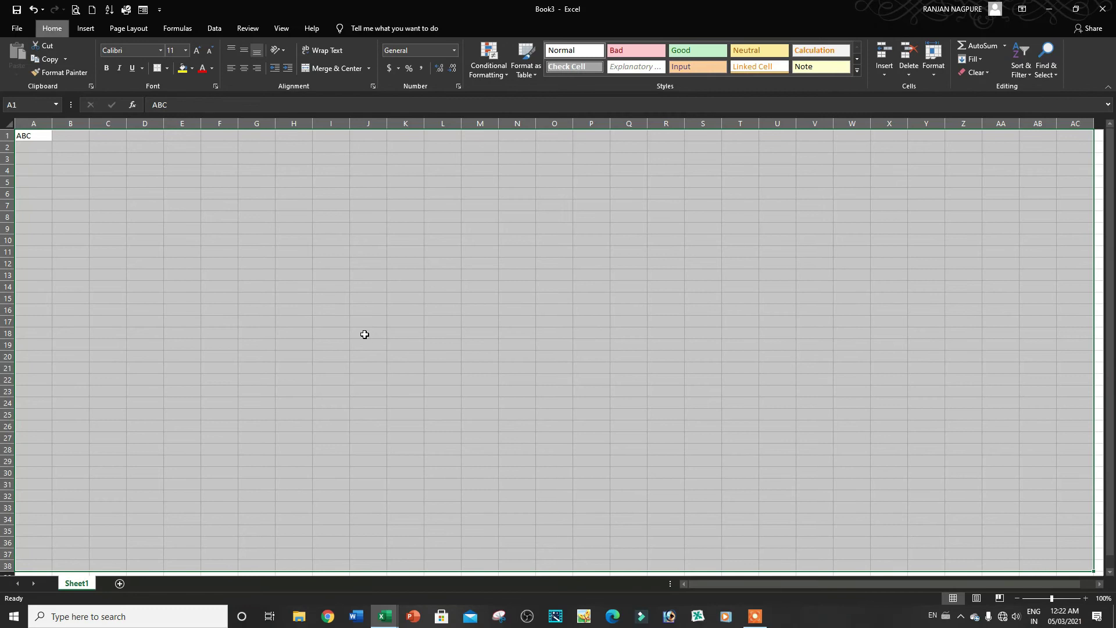
pyautogui.press('alt')
pyautogui.press('e')
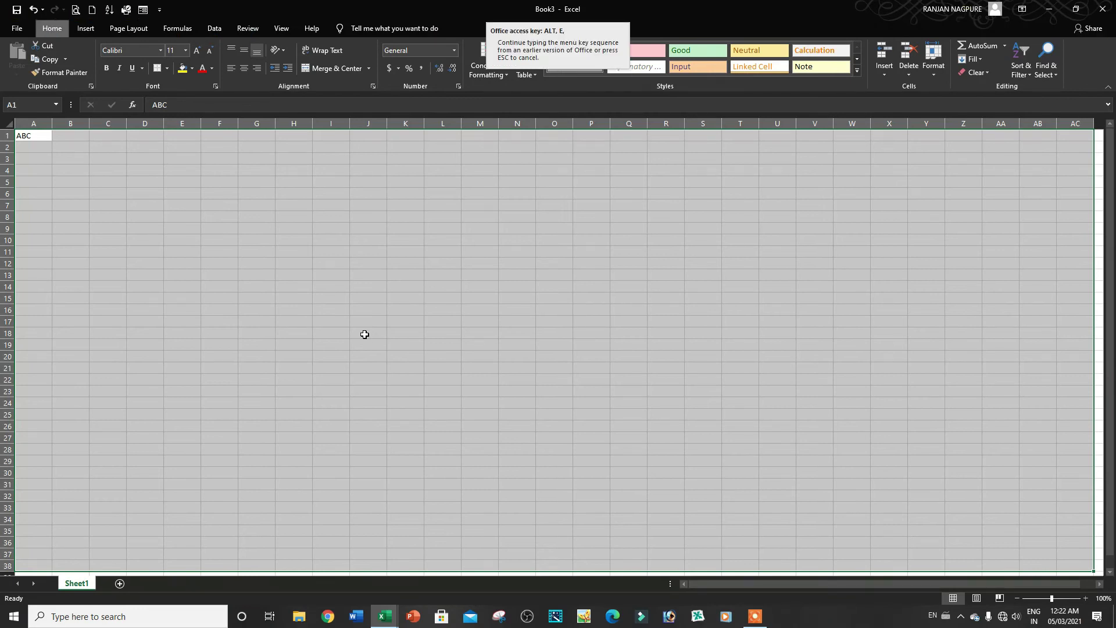
pyautogui.press('s')
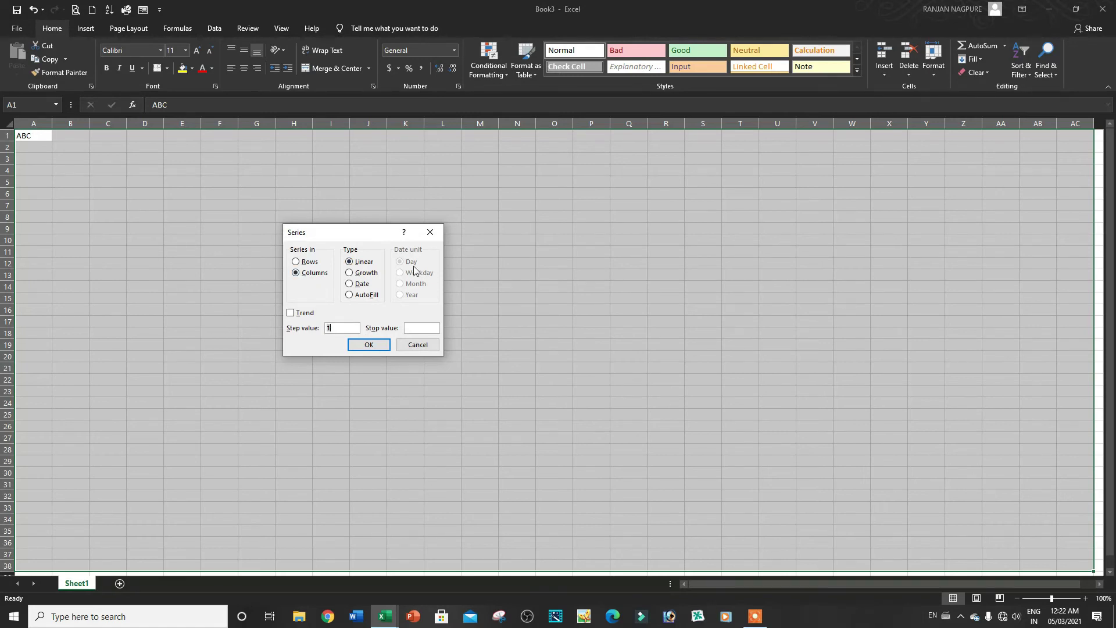
pyautogui.click(350, 295)
pyautogui.click(369, 346)
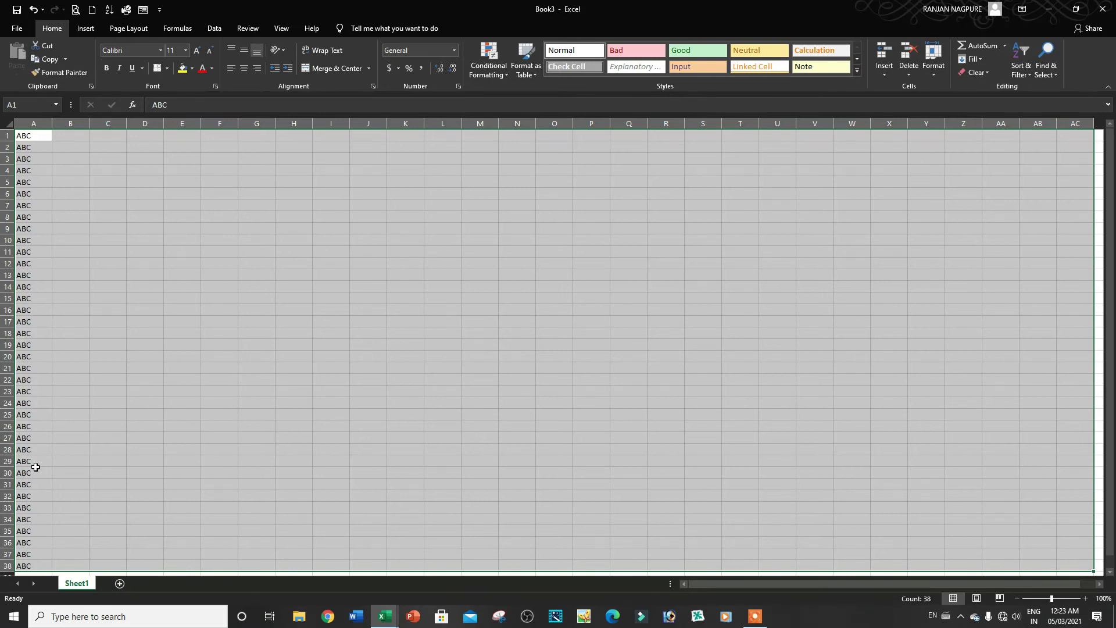
# Fill the ABC entries of column A across the selected range using an AutoFill series in rows
pyautogui.hotkey('alt', 'e')
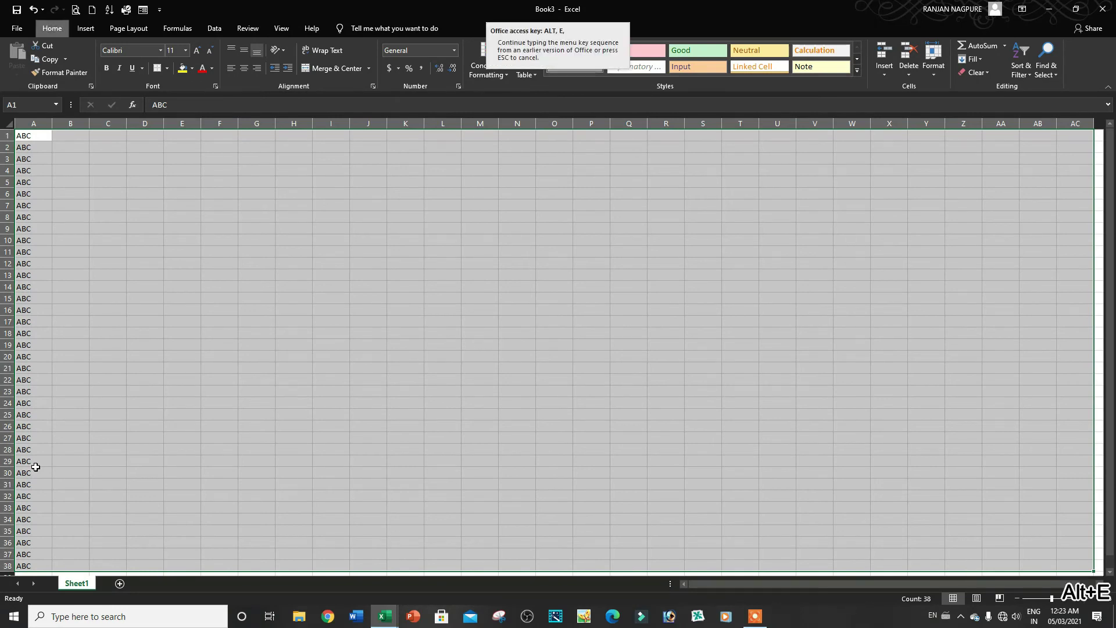
pyautogui.press('i')
pyautogui.press('s')
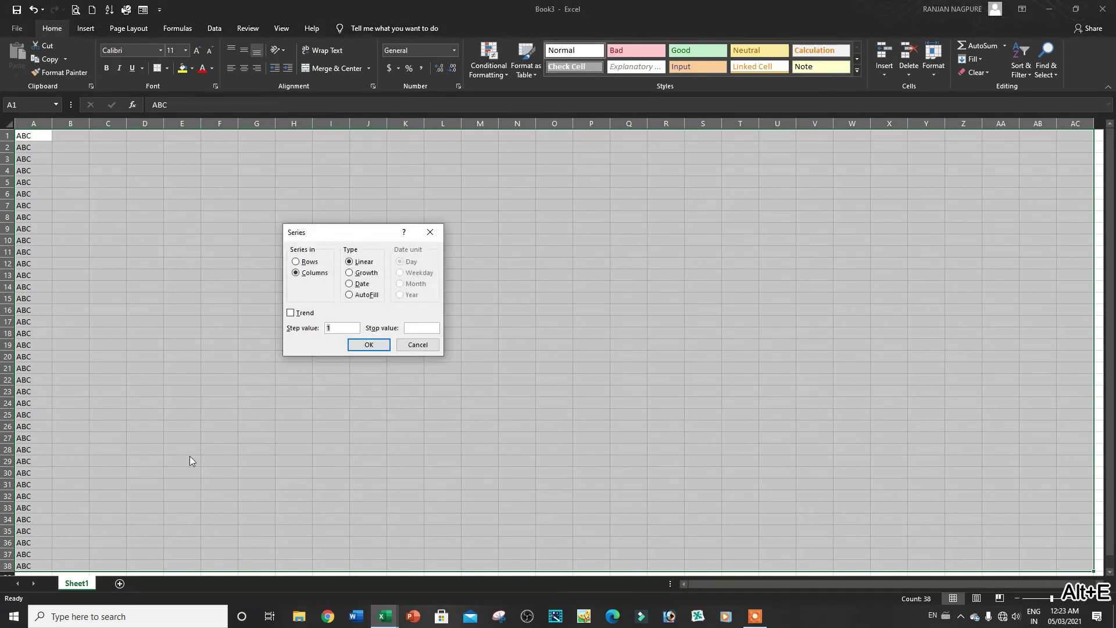
pyautogui.click(314, 263)
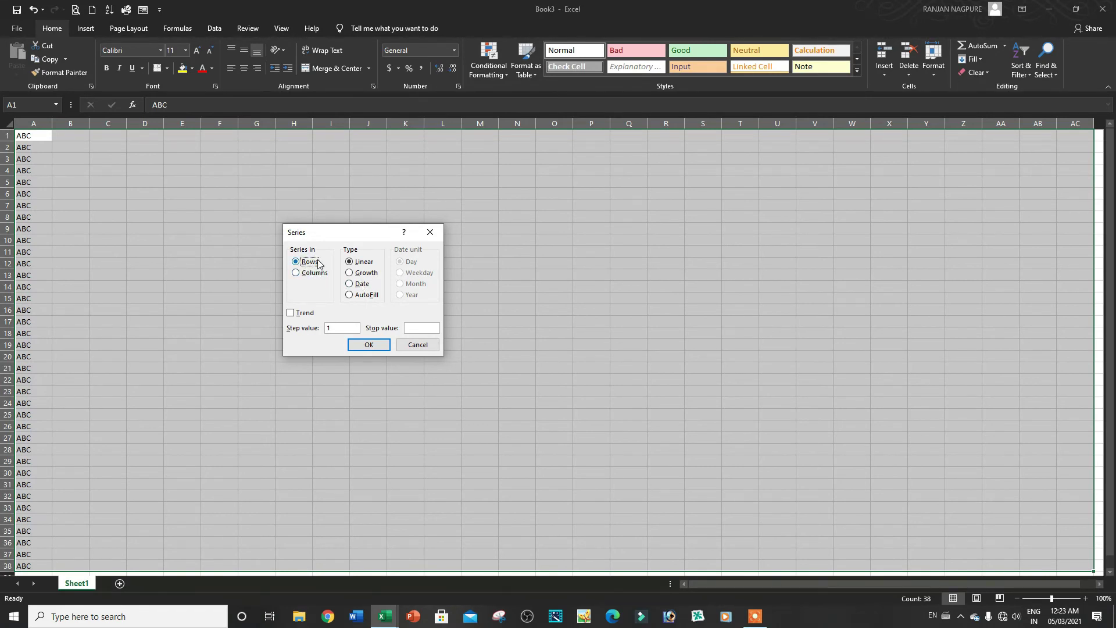
pyautogui.click(361, 295)
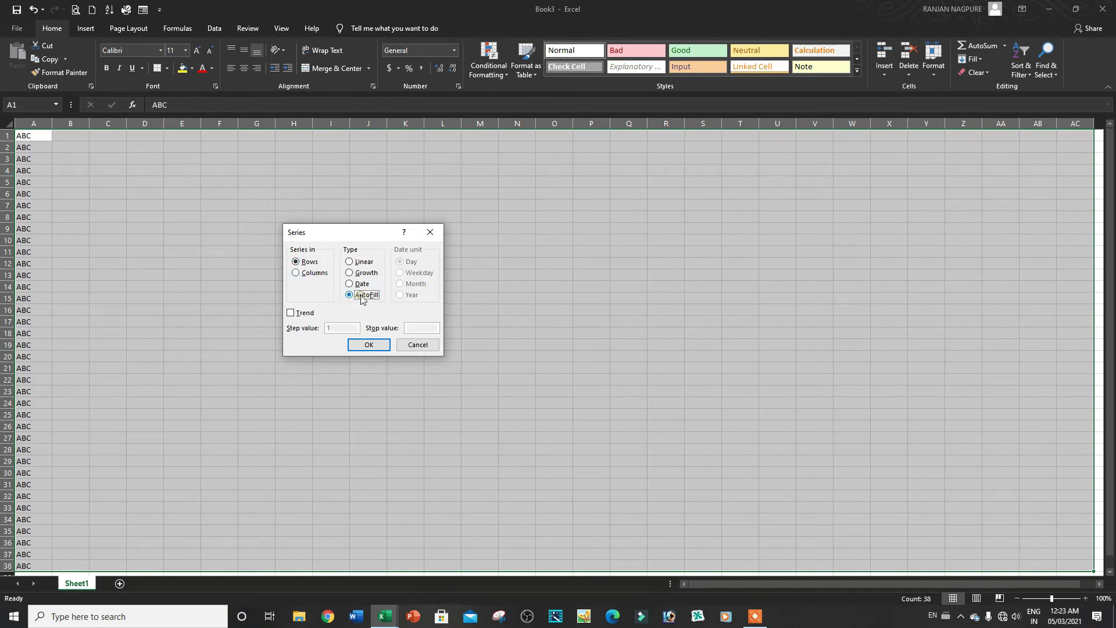
pyautogui.click(377, 348)
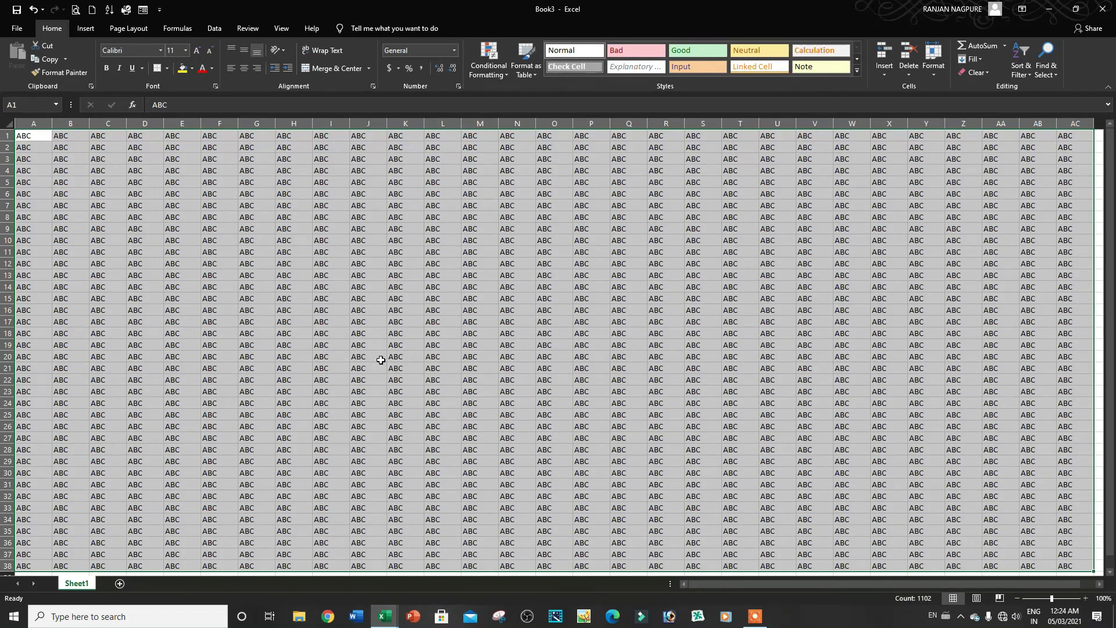
pyautogui.click(754, 616)
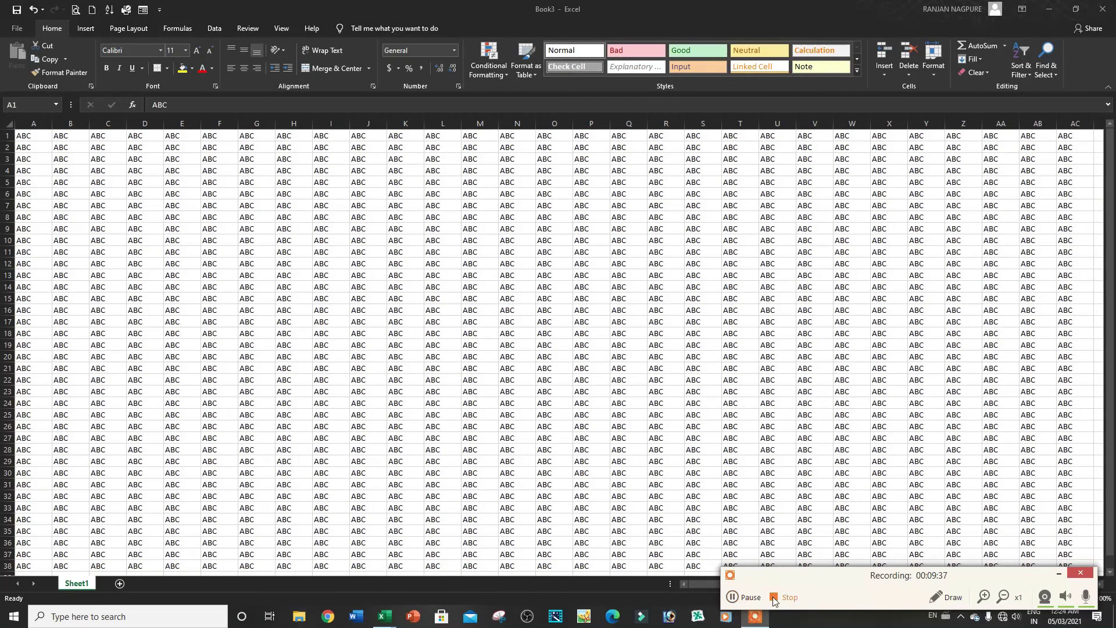